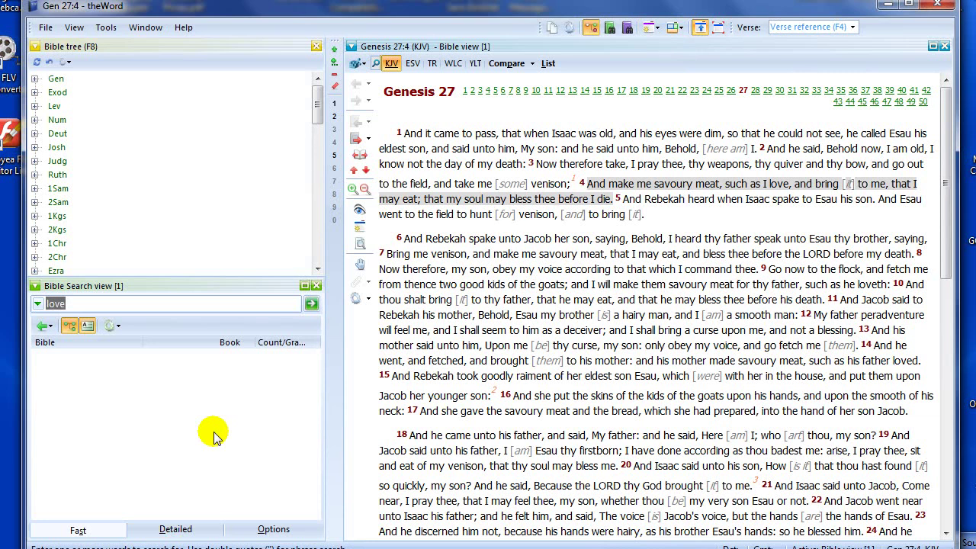
Replace the Genesis 27 text with an empty verse list, with the 'love' search term ready.
left_click(76, 305)
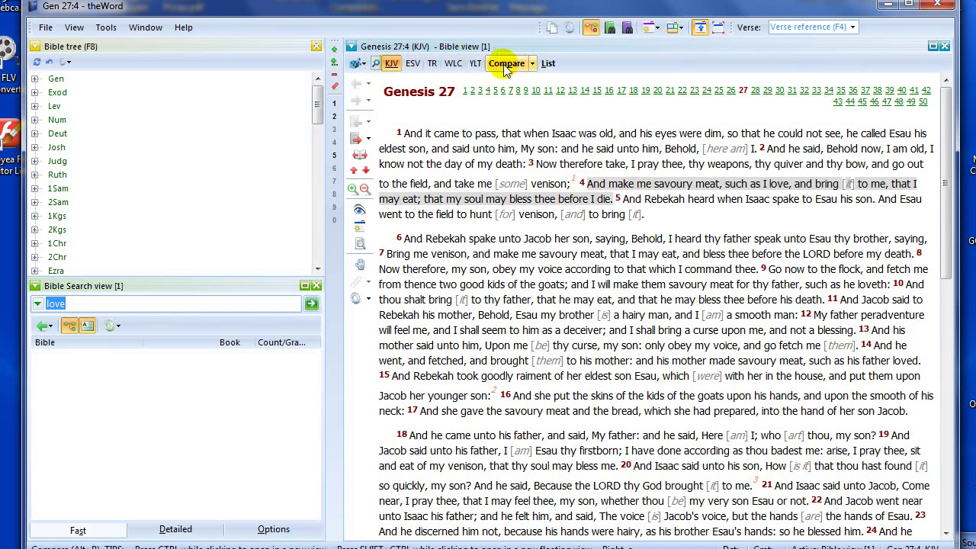
left_click(548, 64)
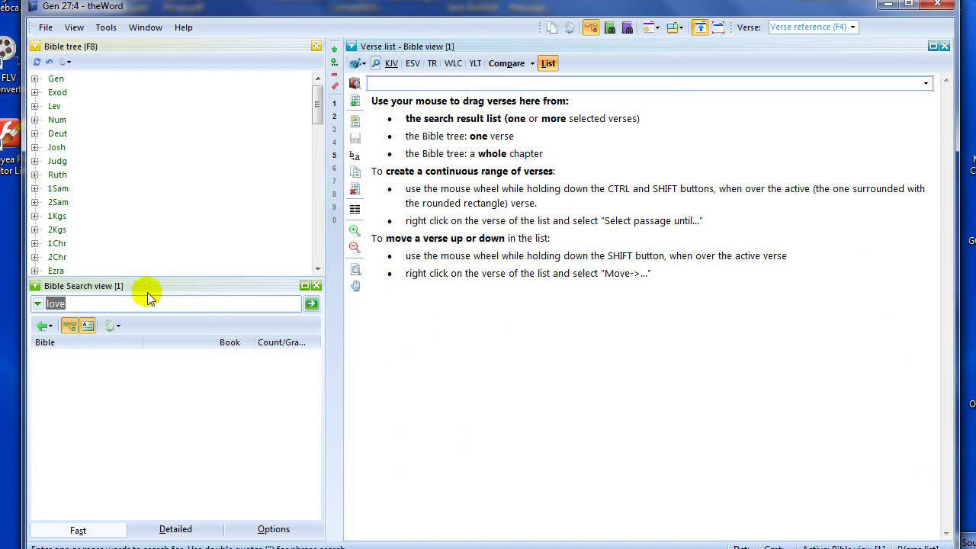
left_click(84, 298)
Run the KJV search for 'love' and enlarge the search results pane.
key("Return")
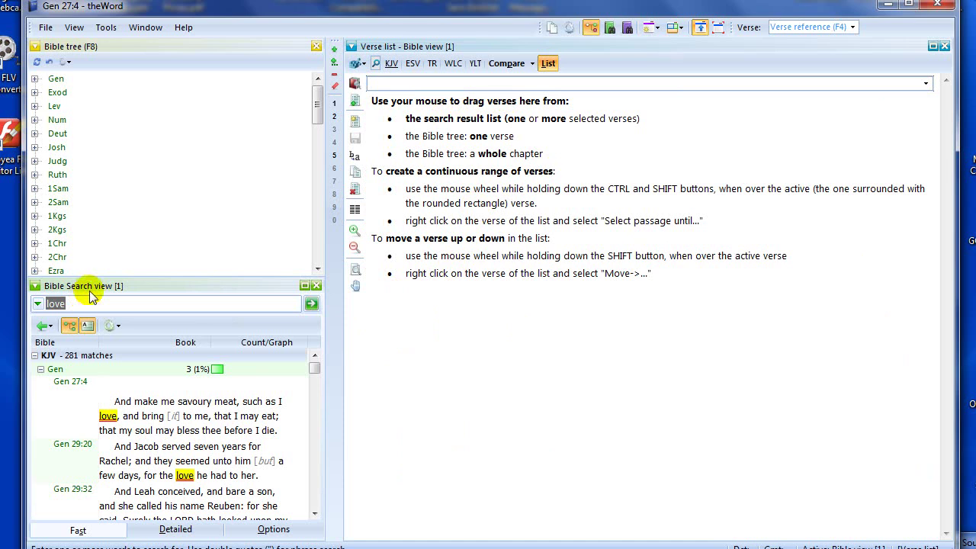
left_click_drag(99, 278, 106, 172)
left_click(83, 297)
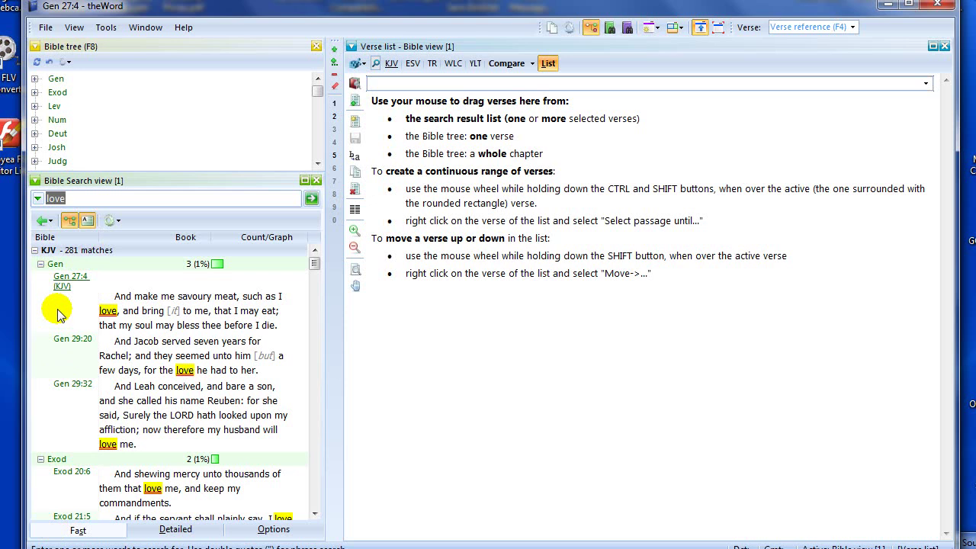
Drag the Genesis 27:4 result into the empty verse list.
left_click(60, 269)
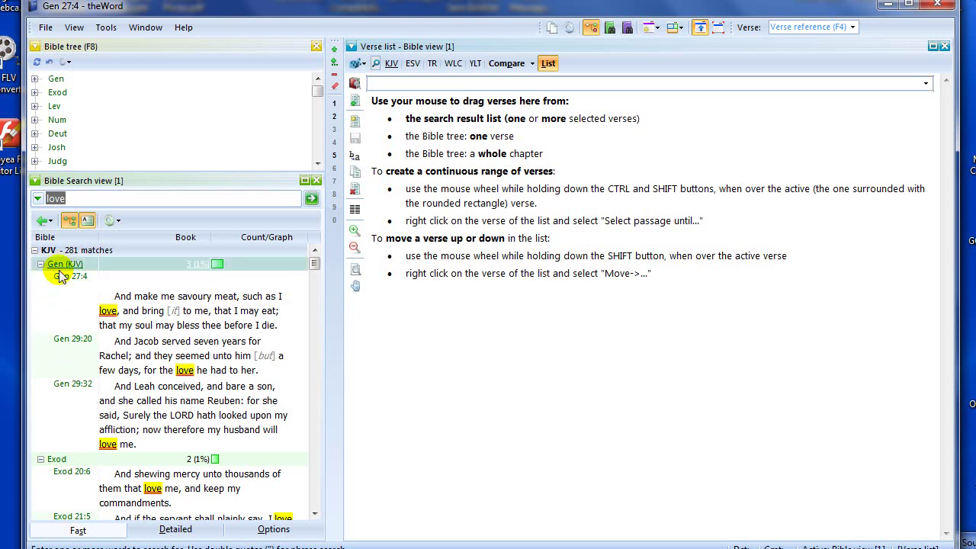
left_click(61, 276)
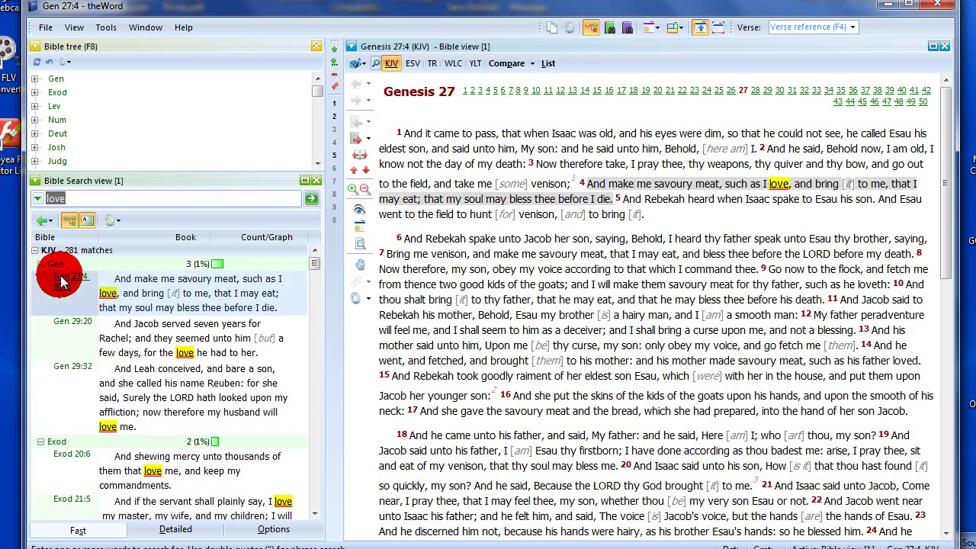
left_click_drag(61, 276, 136, 281)
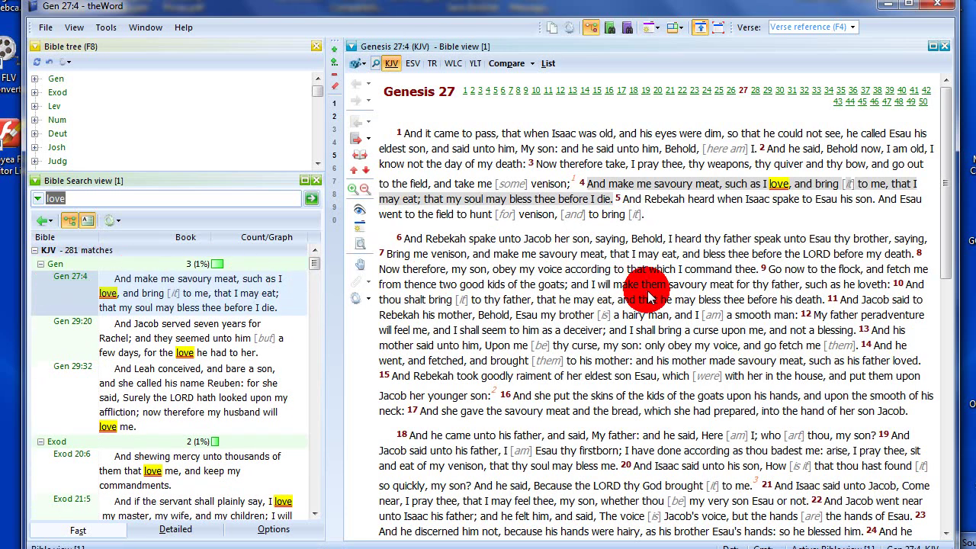
left_click_drag(647, 293, 649, 296)
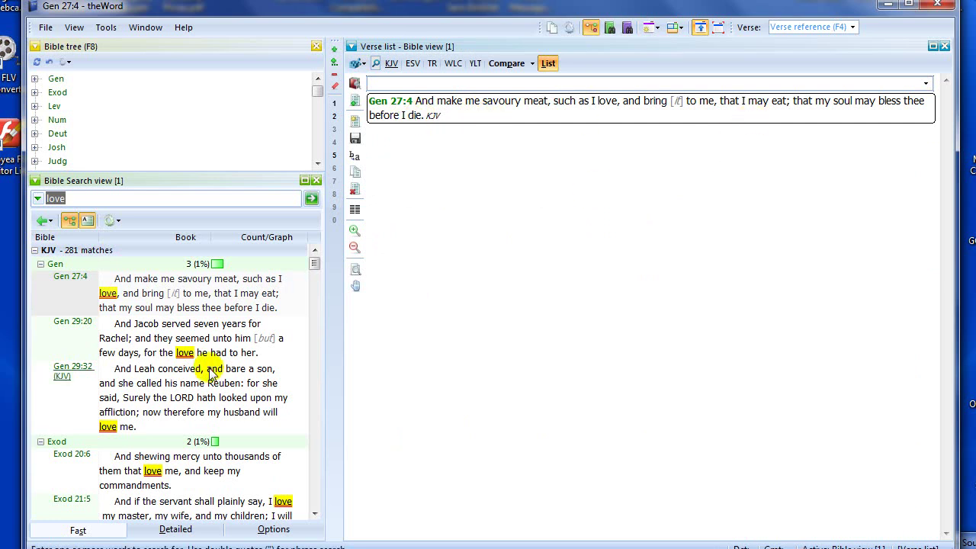
Add Exod 20:6 and Song 1:15 from the search results to the verse list.
left_click(61, 460)
mouse_move(61, 463)
left_mouse_down()
mouse_move(395, 419)
mouse_move(703, 404)
left_mouse_up()
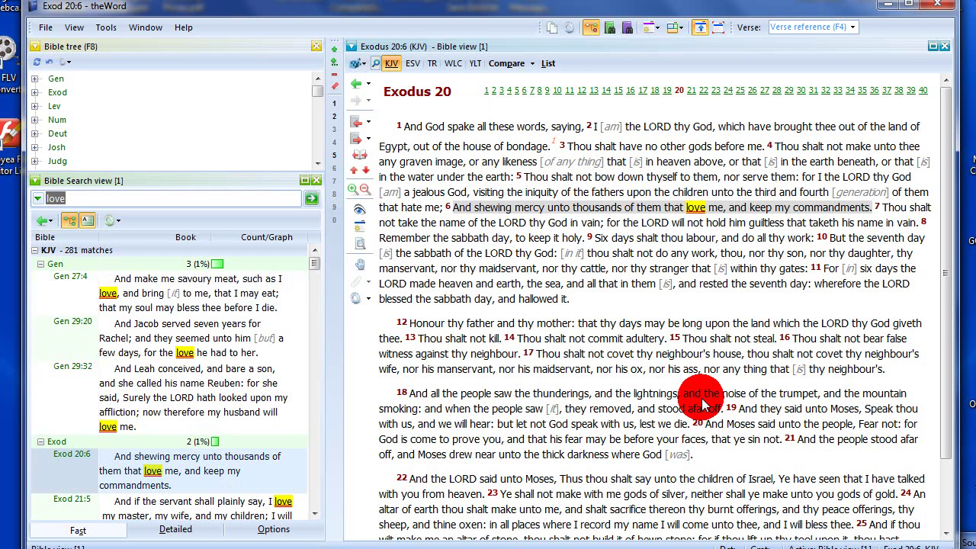
left_click_drag(703, 404, 701, 399)
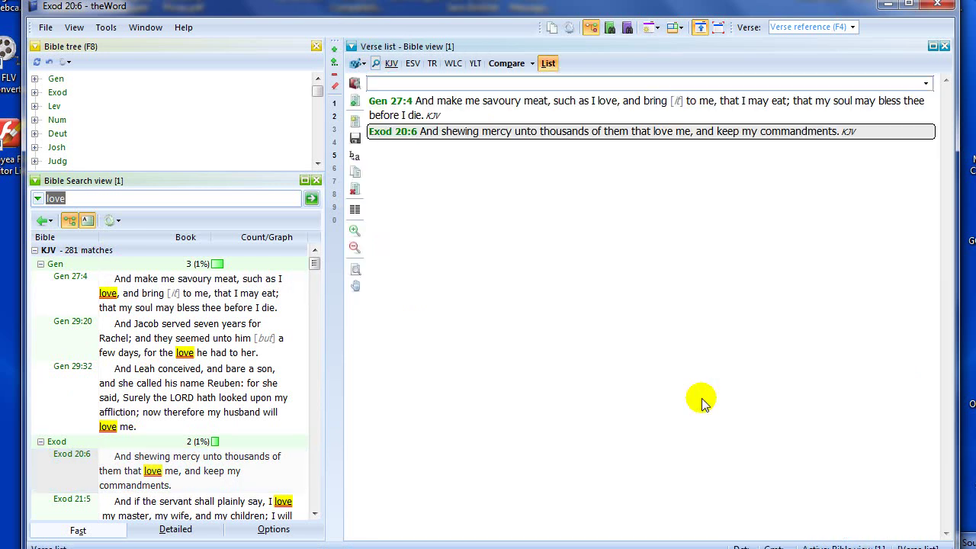
left_click_drag(315, 305, 312, 365)
left_click(80, 280)
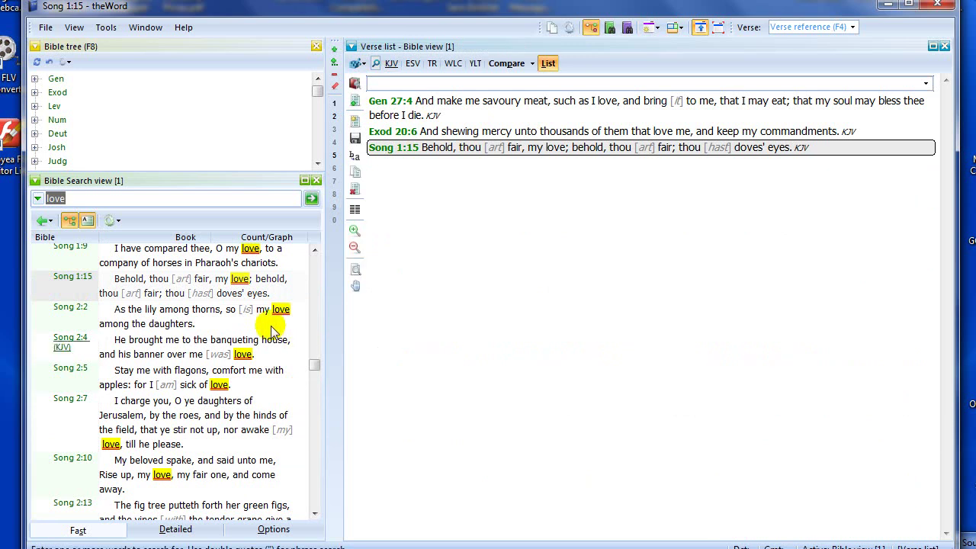
Add Zech 8:19, John 15:9, 2Cor 11:11 and Eph 5:2 to the verse list.
left_click_drag(312, 366, 297, 451)
left_click(61, 431)
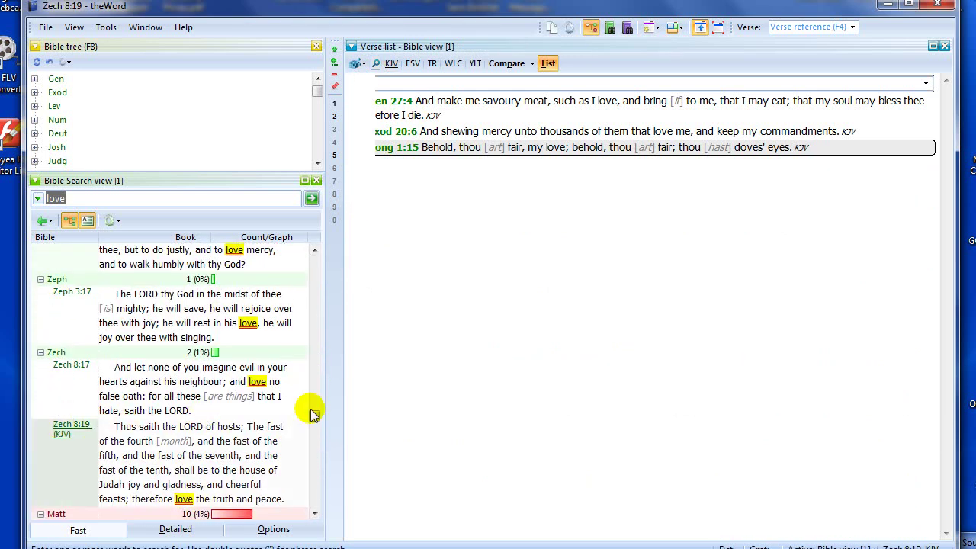
left_click_drag(314, 420, 311, 468)
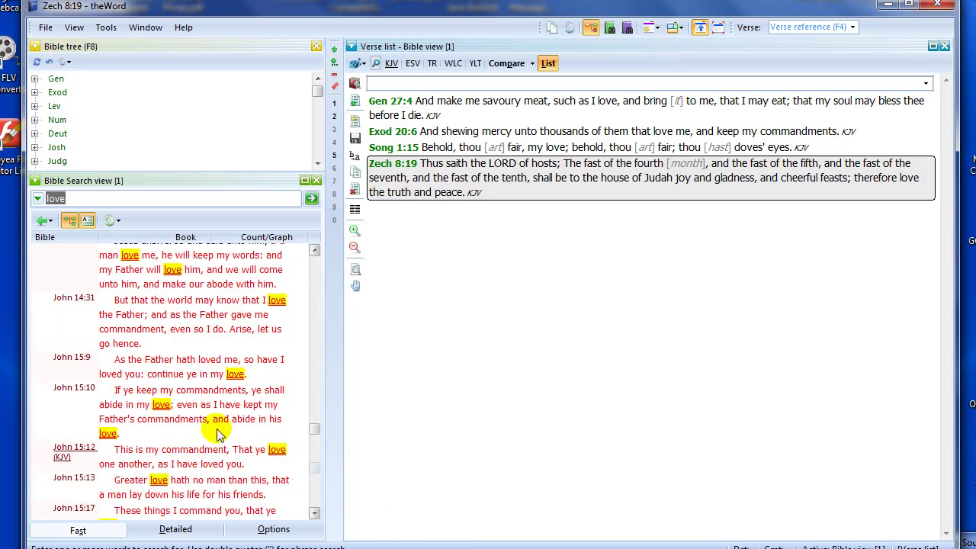
left_click(73, 363)
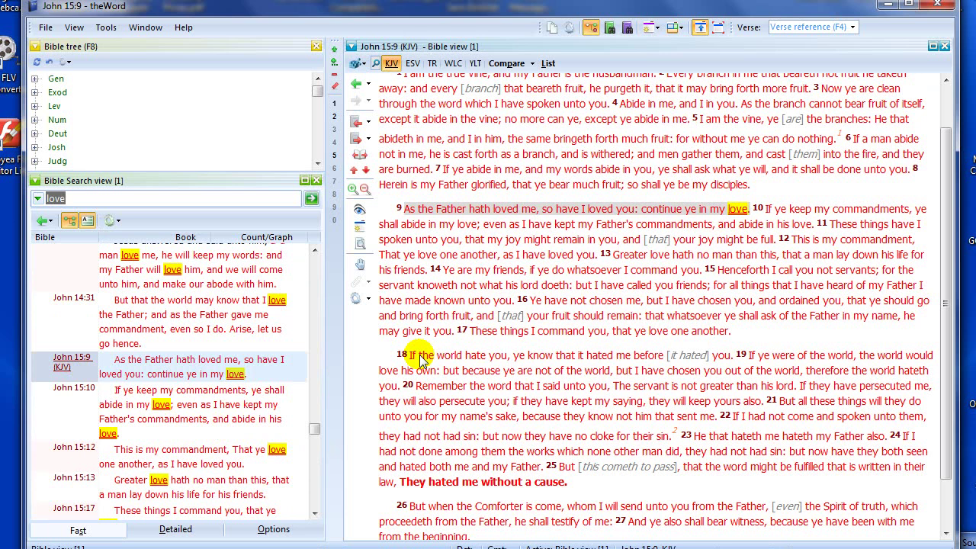
left_click_drag(311, 431, 315, 466)
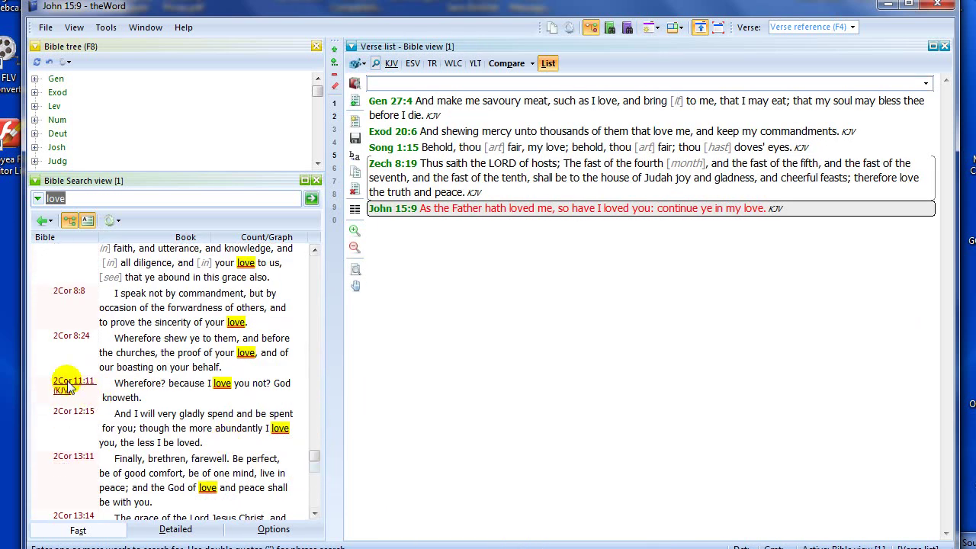
left_click(74, 381)
mouse_move(313, 459)
left_mouse_down()
mouse_move(311, 475)
mouse_move(316, 468)
left_mouse_up()
left_click(68, 491)
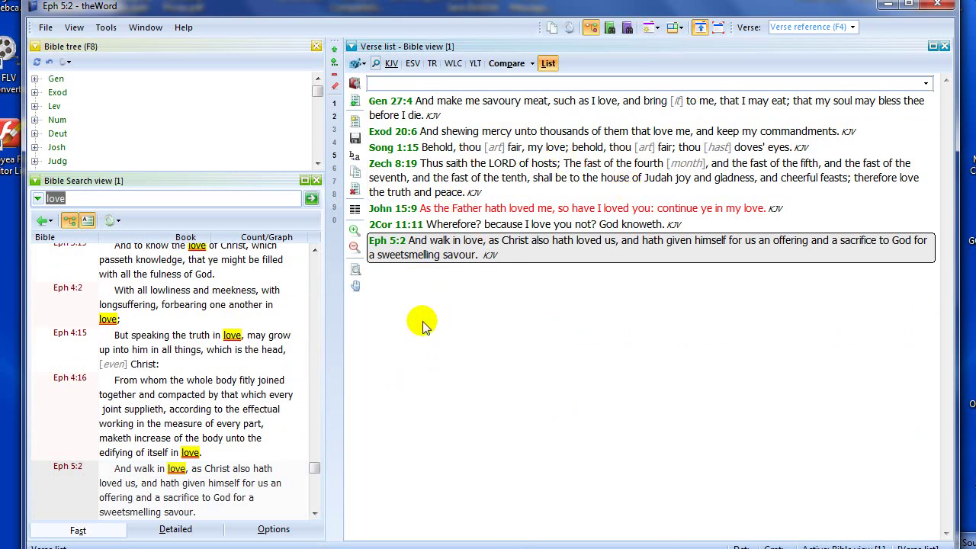
Enlarge the Bible tree and drag Romans 3:23 into the verse list.
mouse_move(218, 174)
left_mouse_down()
mouse_move(175, 283)
mouse_move(181, 297)
left_mouse_up()
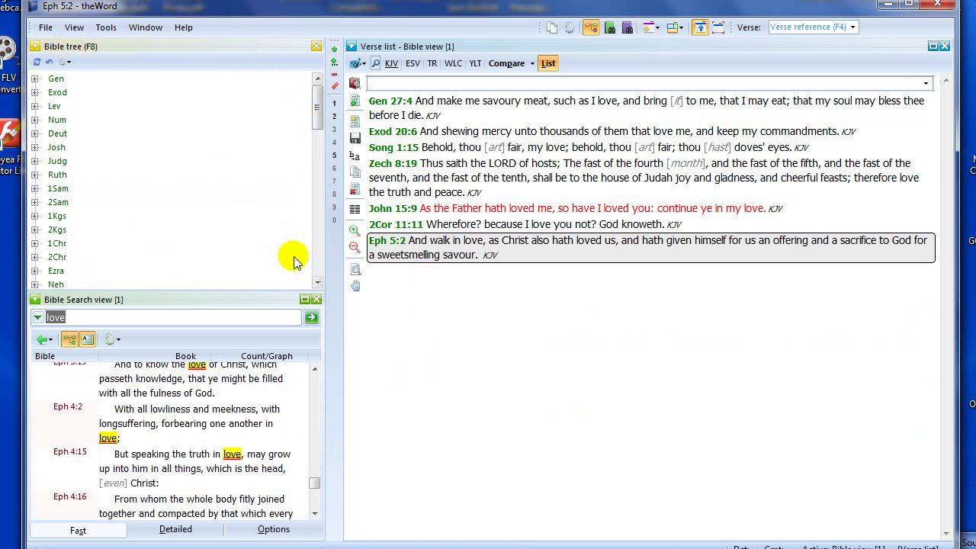
left_click_drag(316, 98, 311, 223)
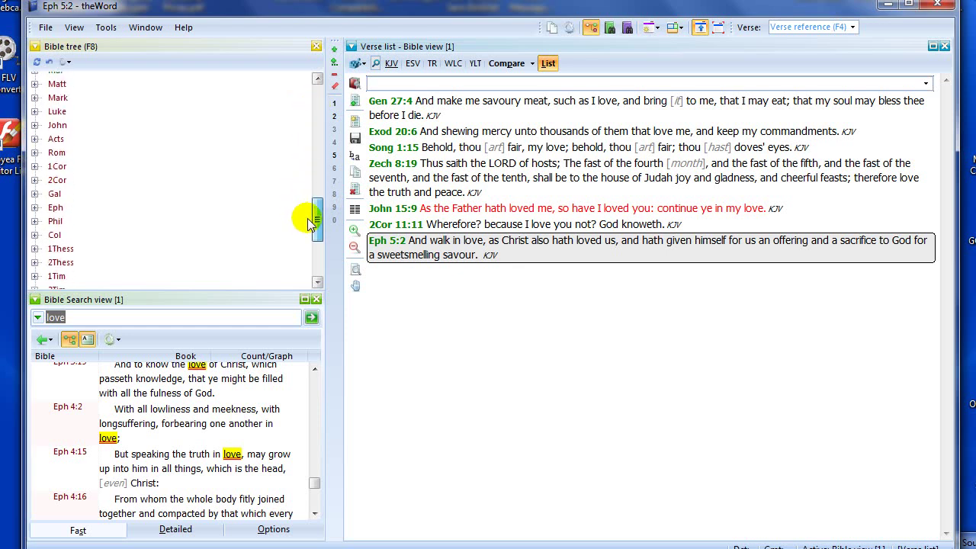
left_click(34, 153)
left_click(48, 120)
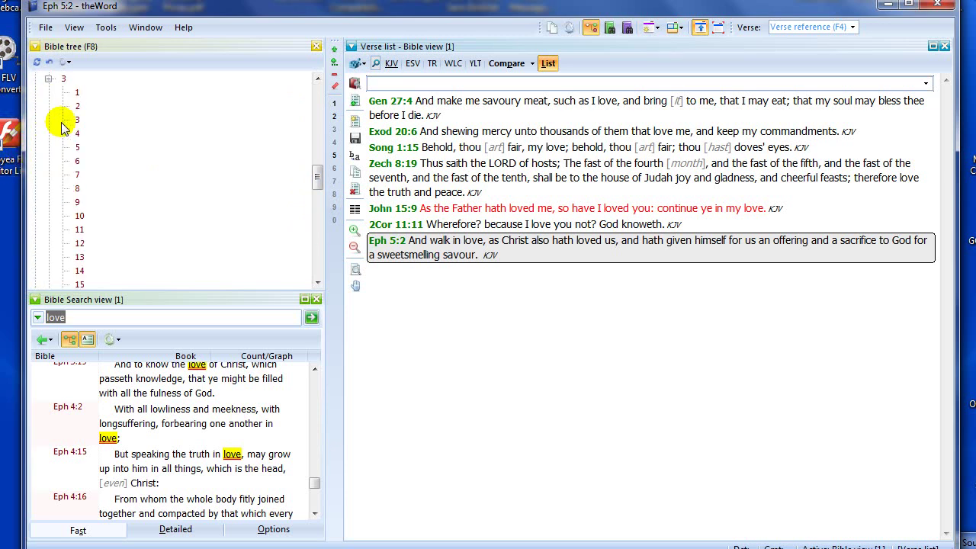
mouse_move(77, 124)
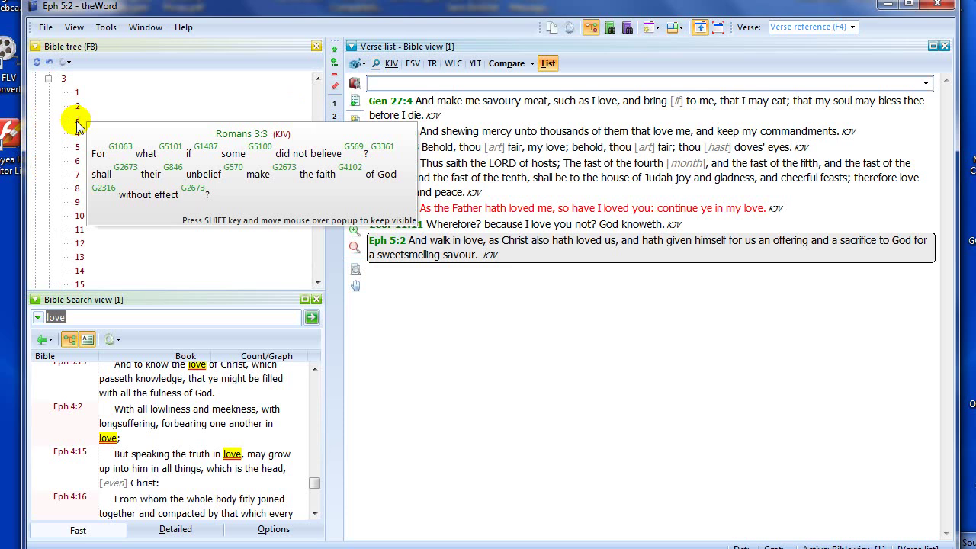
scroll(81, 263, "down", 4)
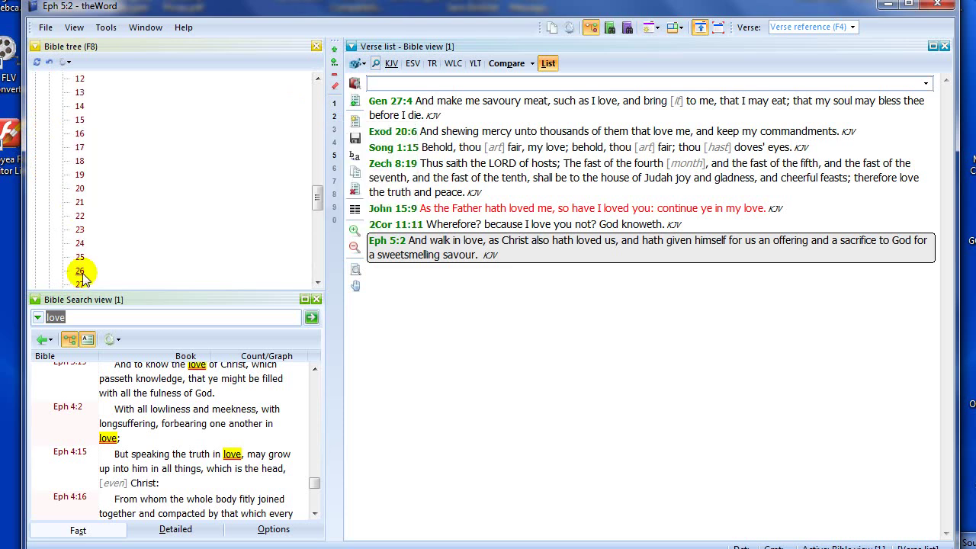
left_click(77, 231)
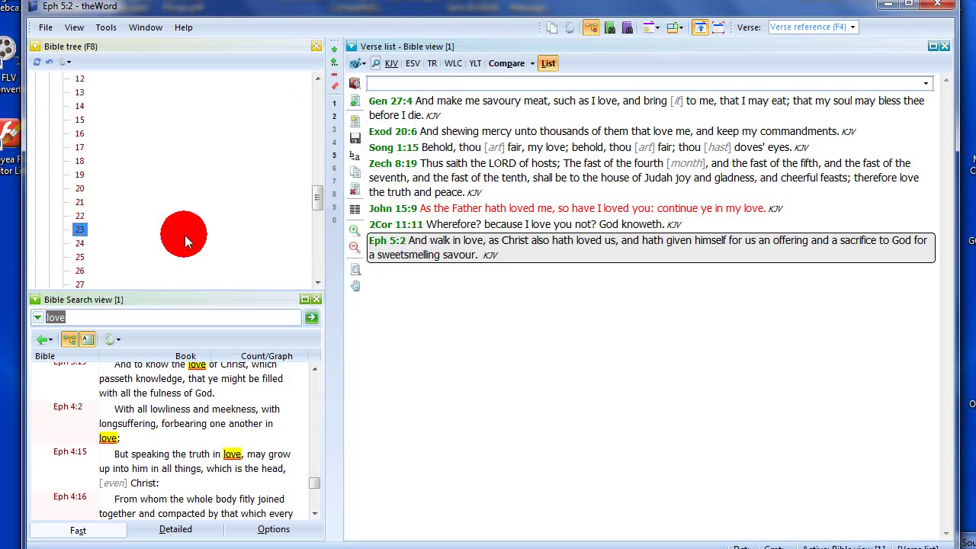
left_click_drag(560, 323, 621, 331)
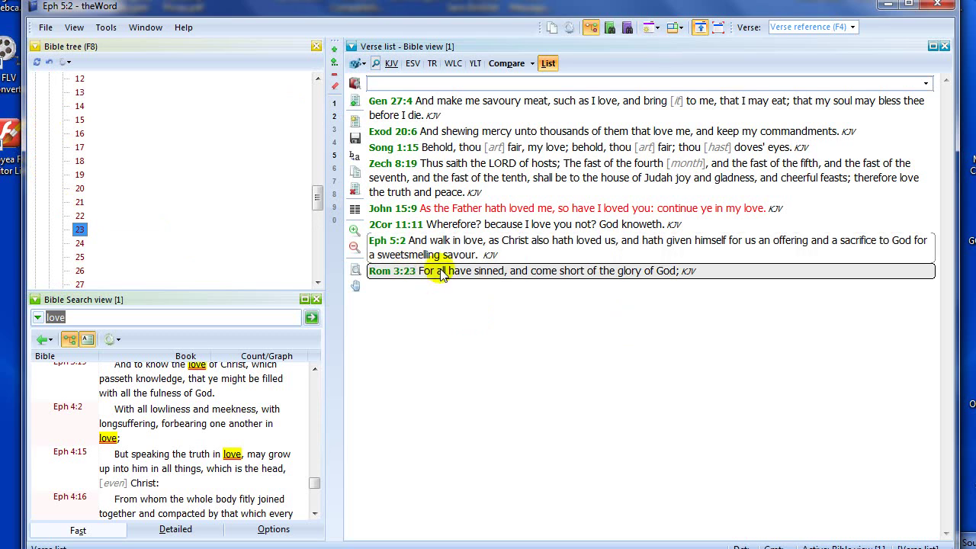
Drag all of 1 Corinthians chapter 13 from the Bible tree into the list.
left_click_drag(316, 197, 308, 240)
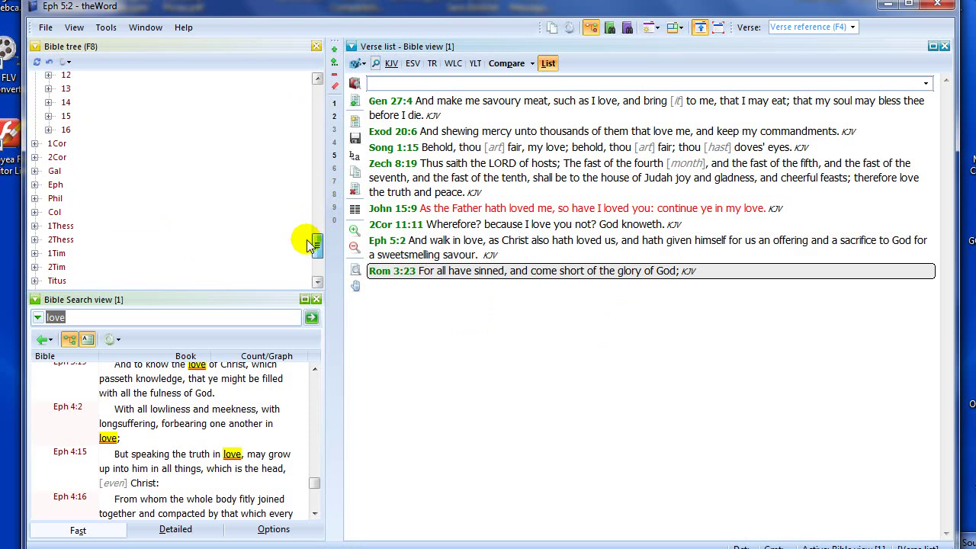
left_click_drag(310, 244, 312, 233)
left_click(33, 211)
scroll(80, 229, "down", 2)
left_click(67, 176)
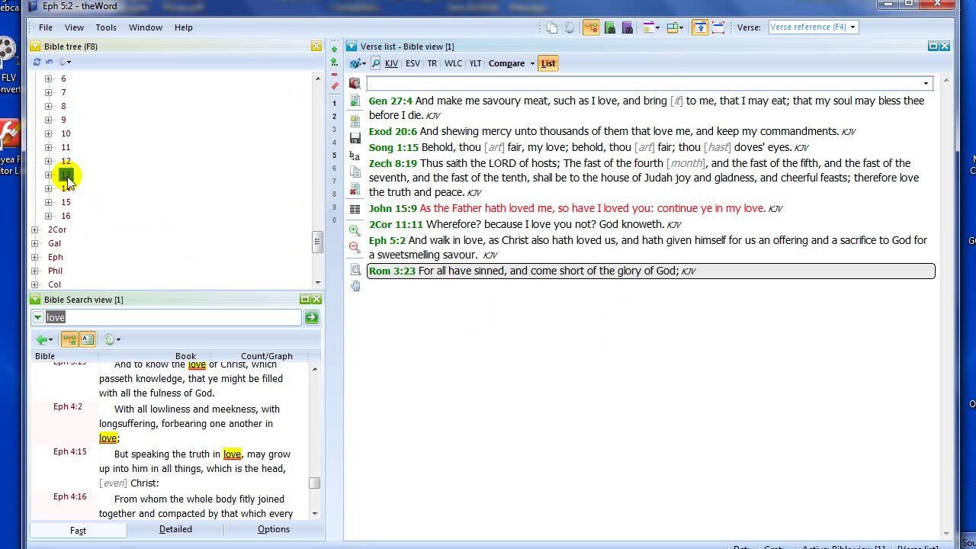
left_click_drag(67, 180, 575, 368)
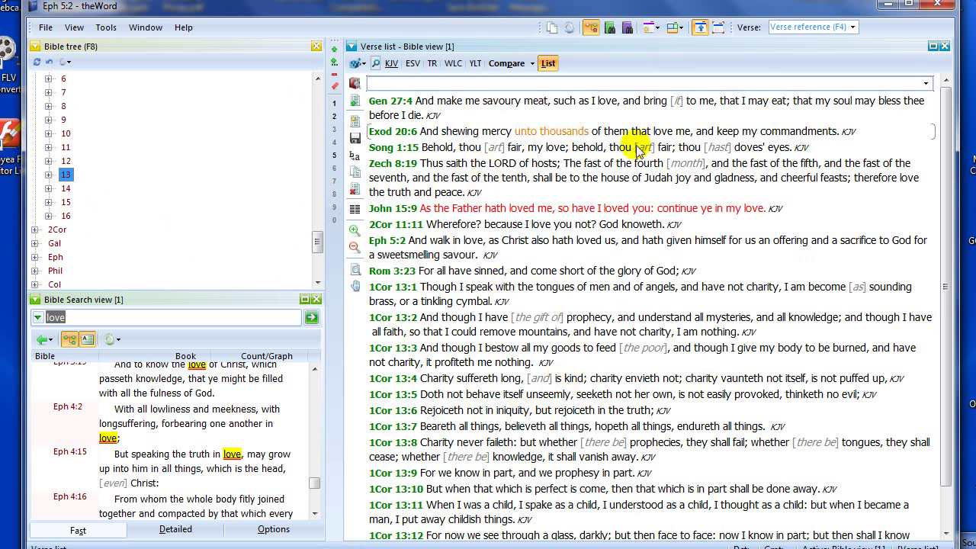
Save the verse list with the title 'My Sermon on Love'.
left_click(355, 139)
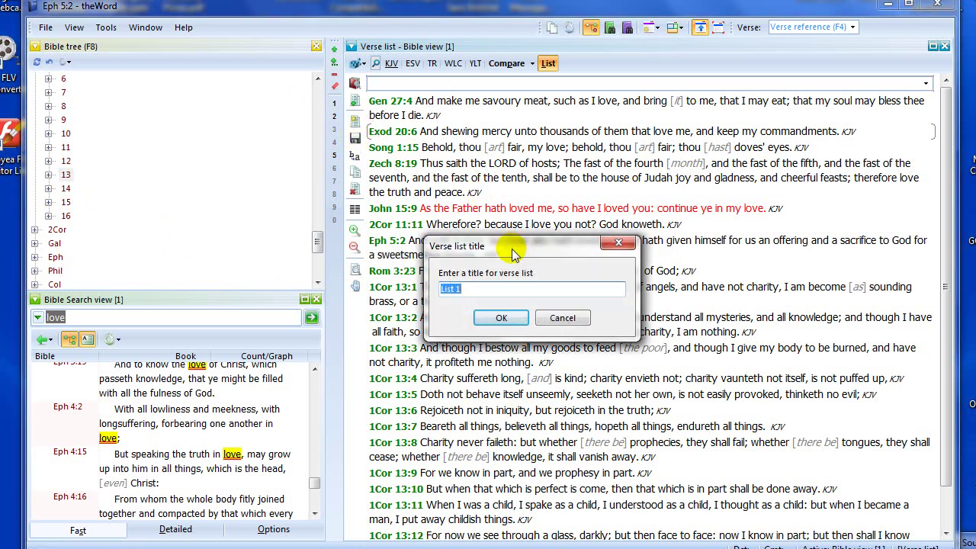
type("My Sermon on Love")
left_click(501, 319)
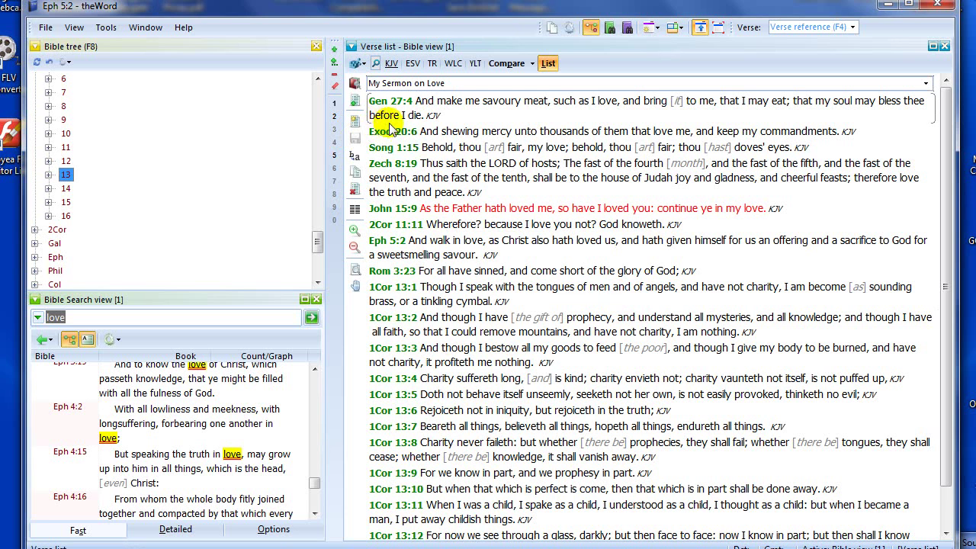
left_click(418, 130)
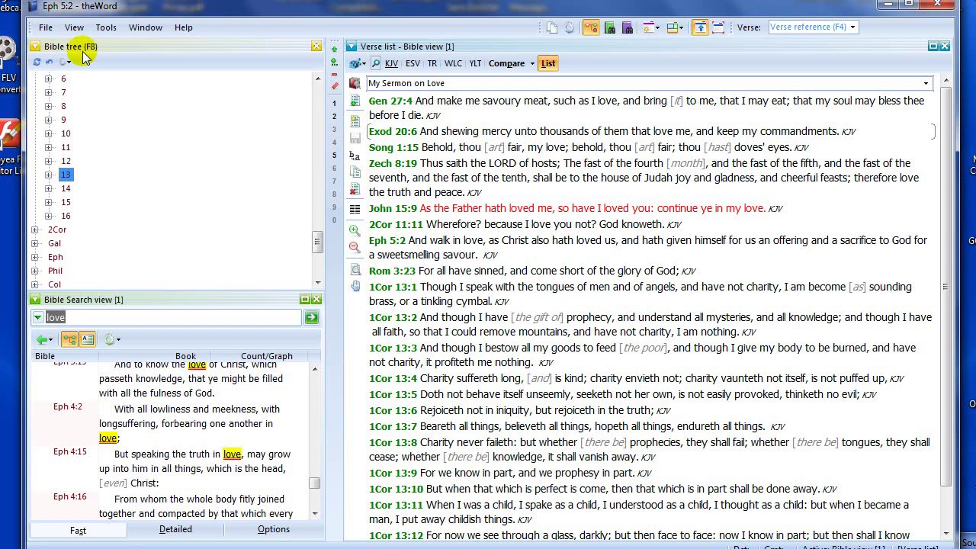
Look at the saved 'Davidic Covenant' list, then reload 'My Sermon on Love' from the saved lists.
left_click(355, 86)
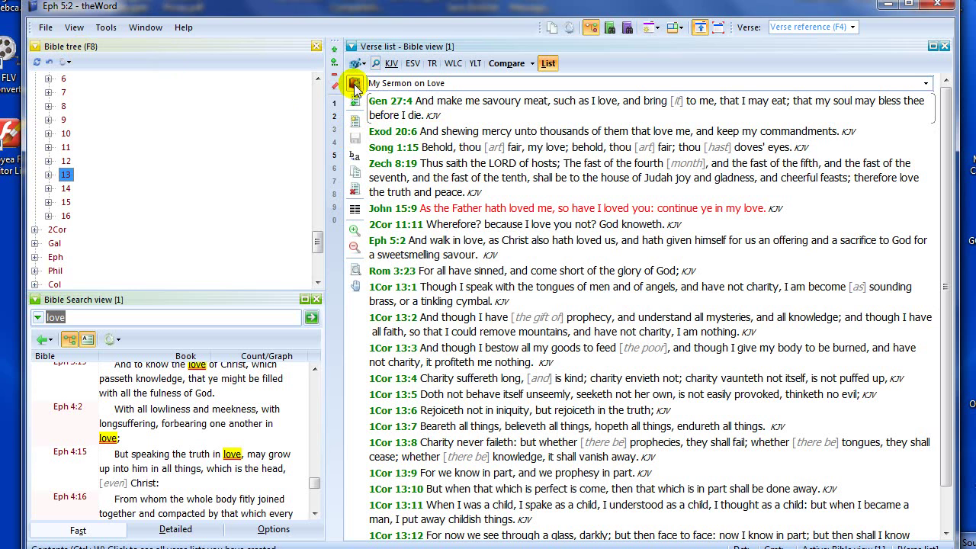
left_click(354, 84)
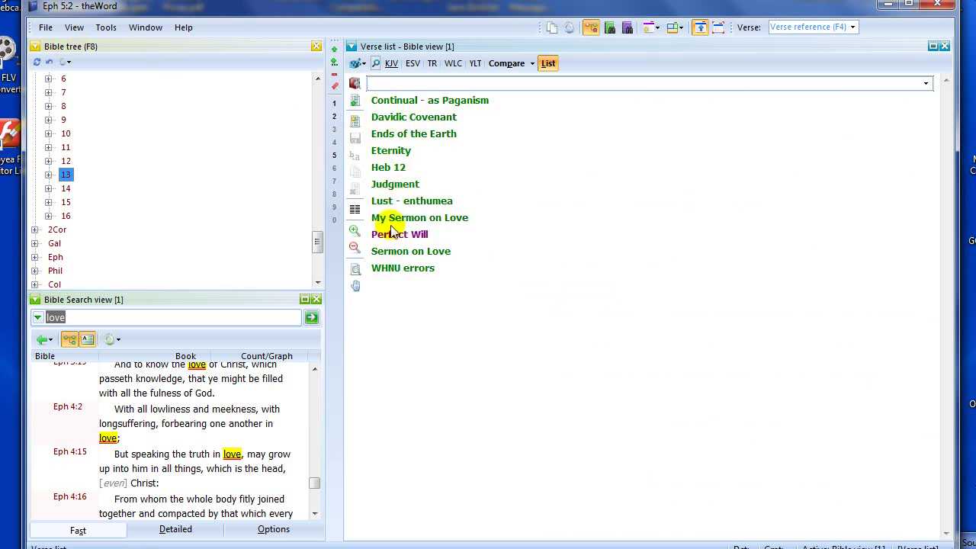
left_click(396, 118)
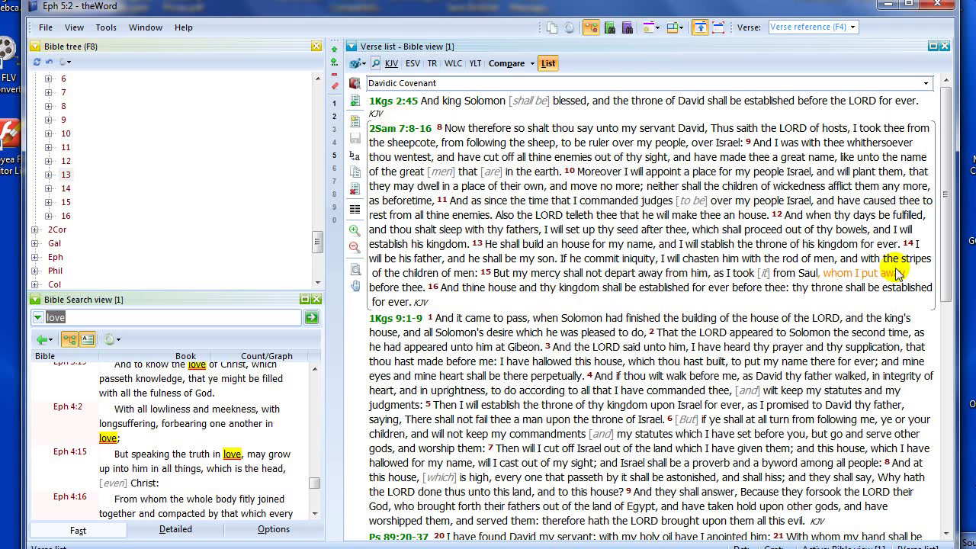
left_click_drag(949, 244, 941, 185)
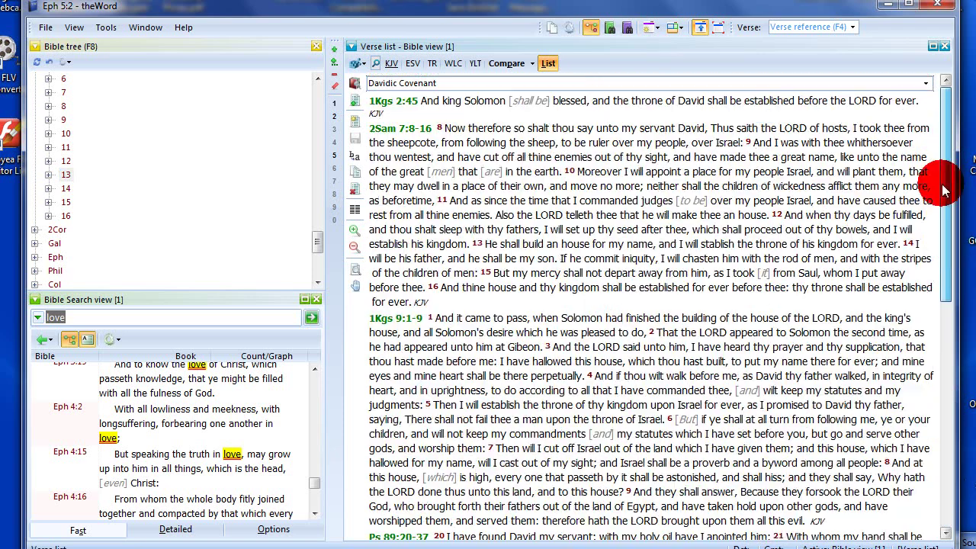
left_click(925, 83)
left_click(450, 171)
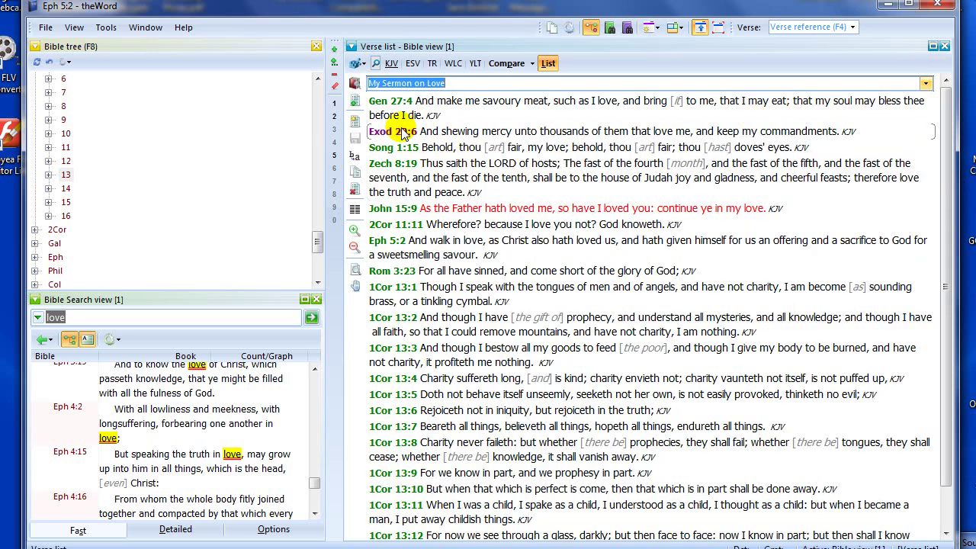
Append John 14:15 to the list by entering its reference.
left_click(354, 101)
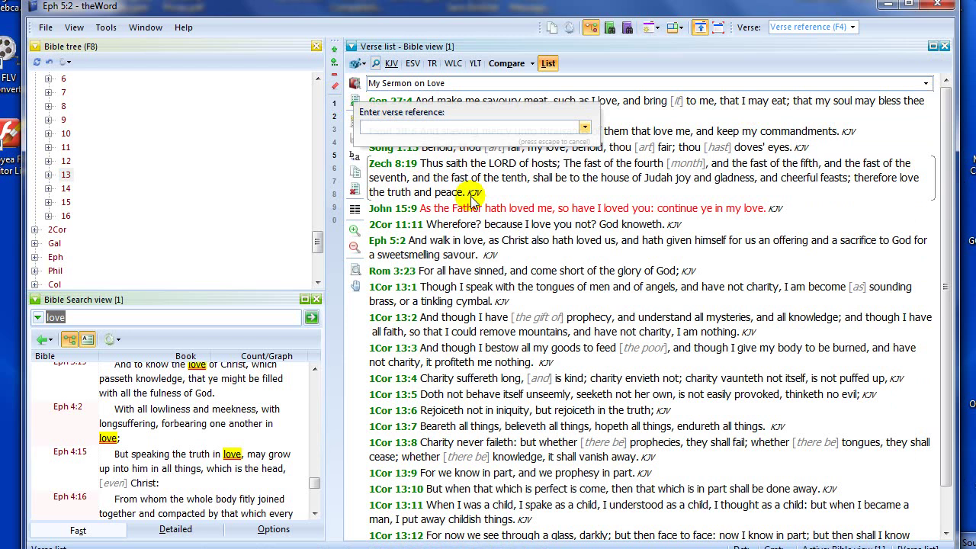
type("John 14")
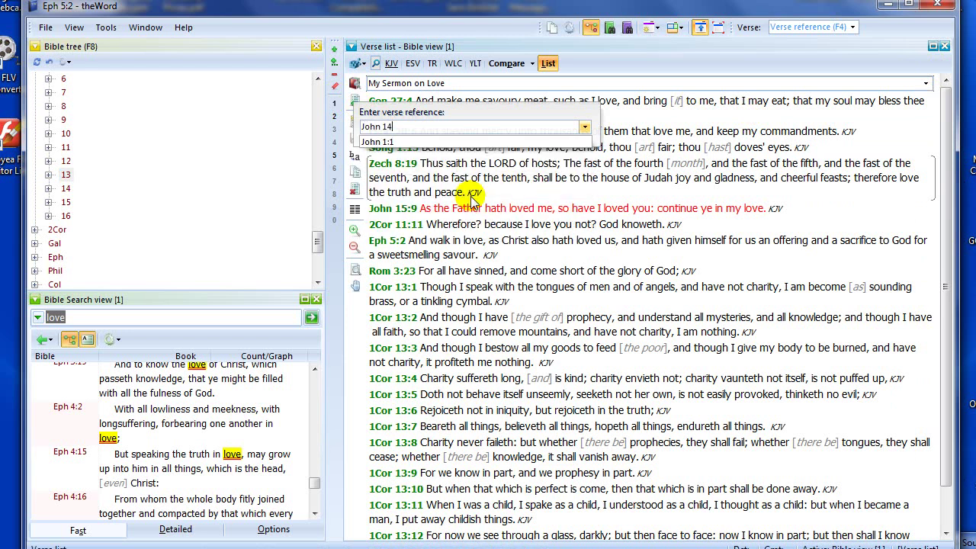
type(":15")
key("Return")
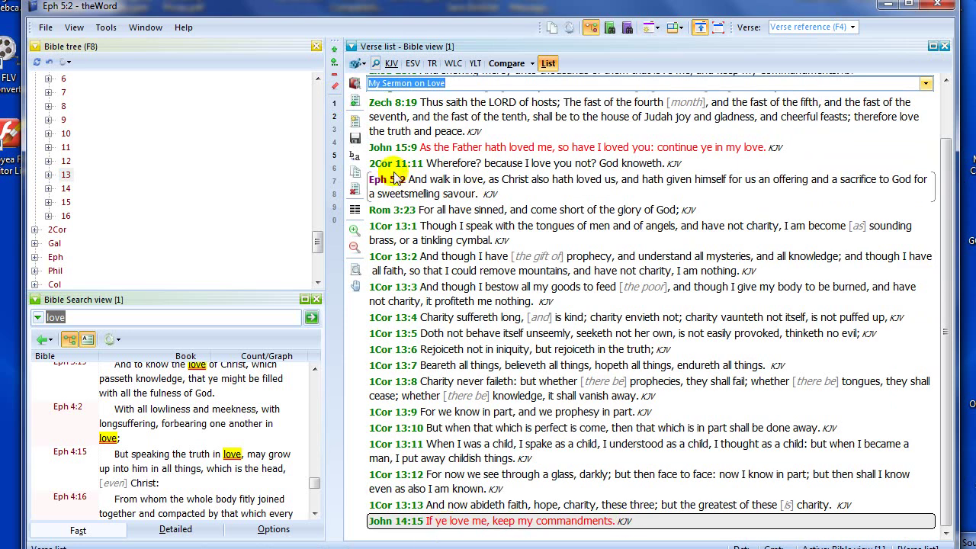
left_click(355, 104)
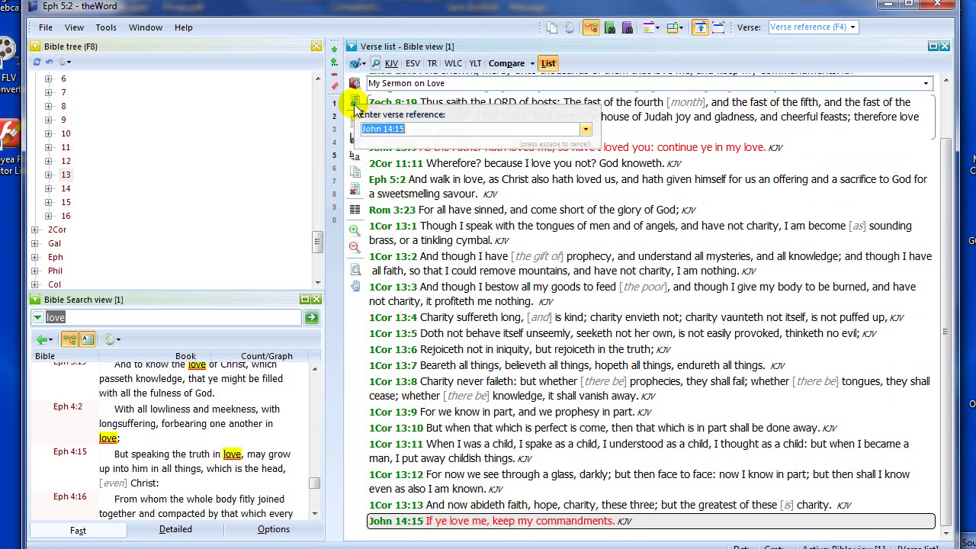
Append Leviticus 1:13 using the book-chapter-verse picker.
left_click(586, 129)
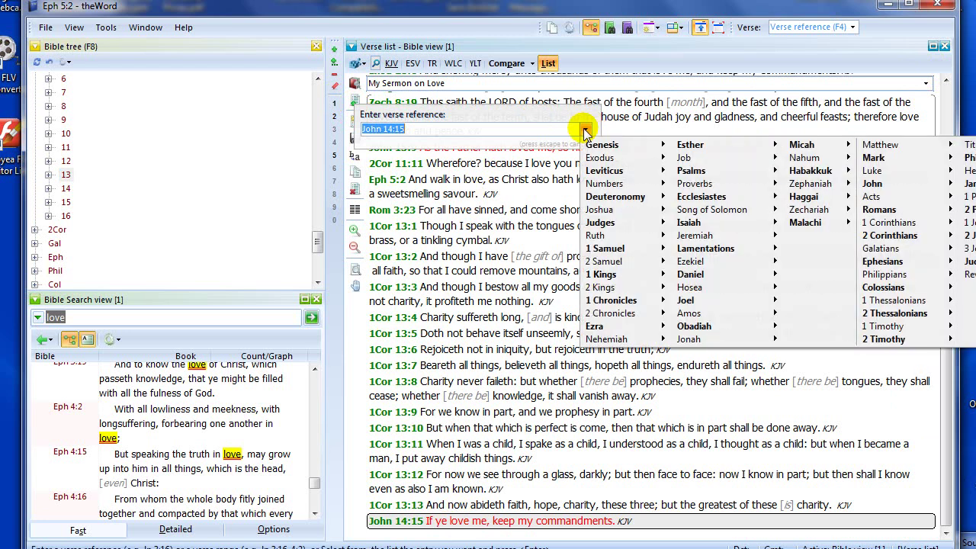
mouse_move(591, 171)
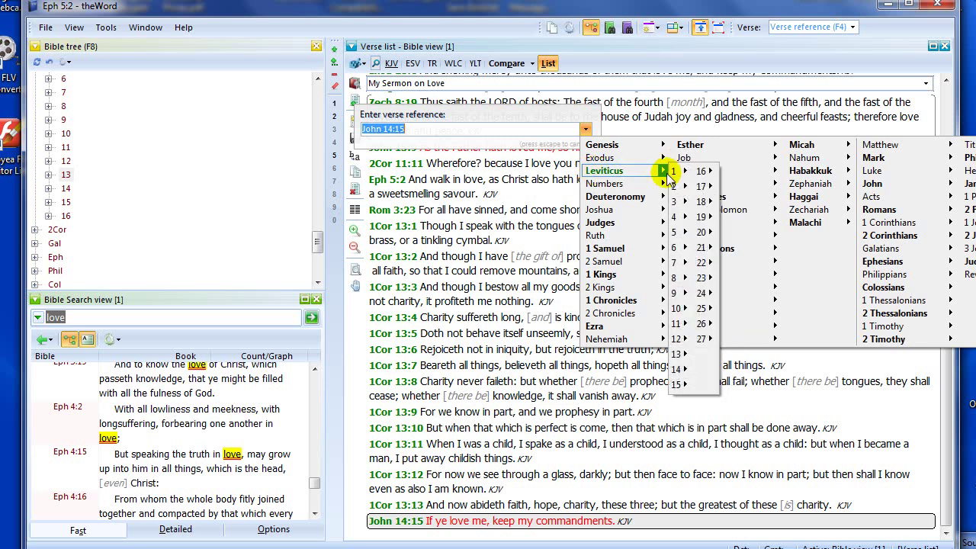
mouse_move(680, 174)
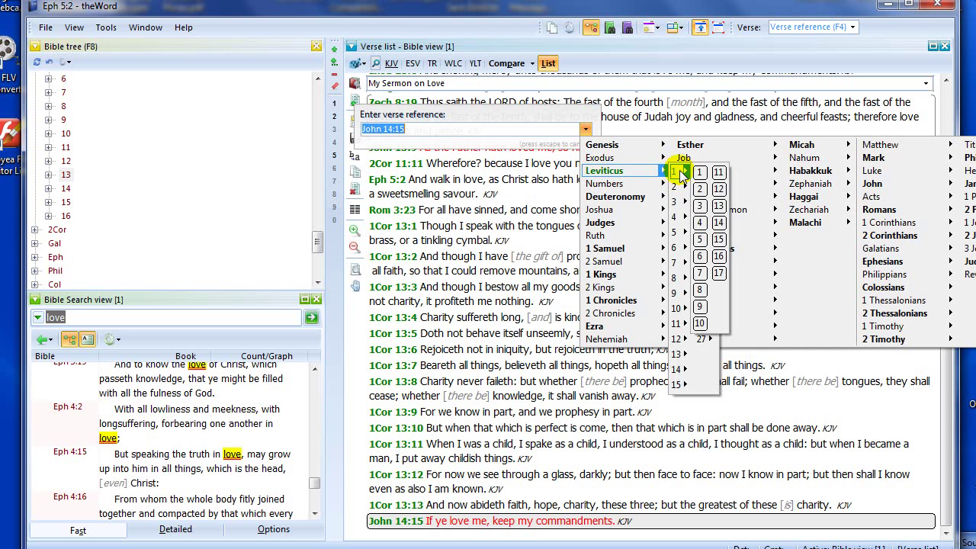
left_click(718, 204)
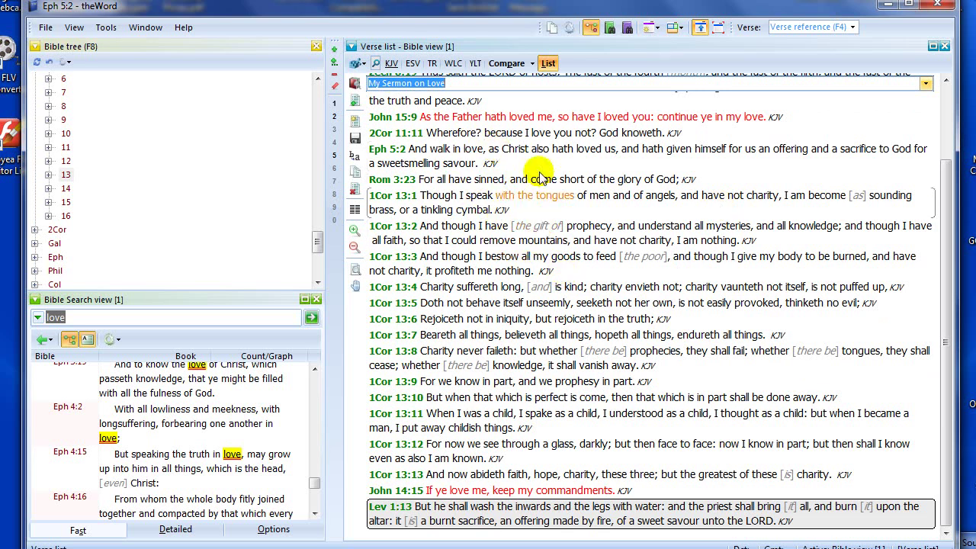
left_click(432, 113)
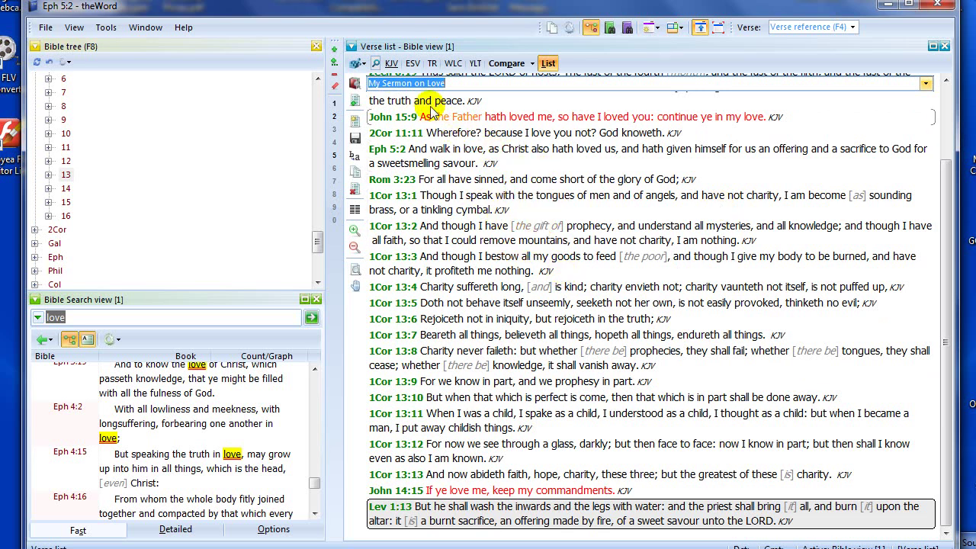
In the KJV text, add Ephesians 5:25 to the current verse list via its context menu.
left_click(389, 65)
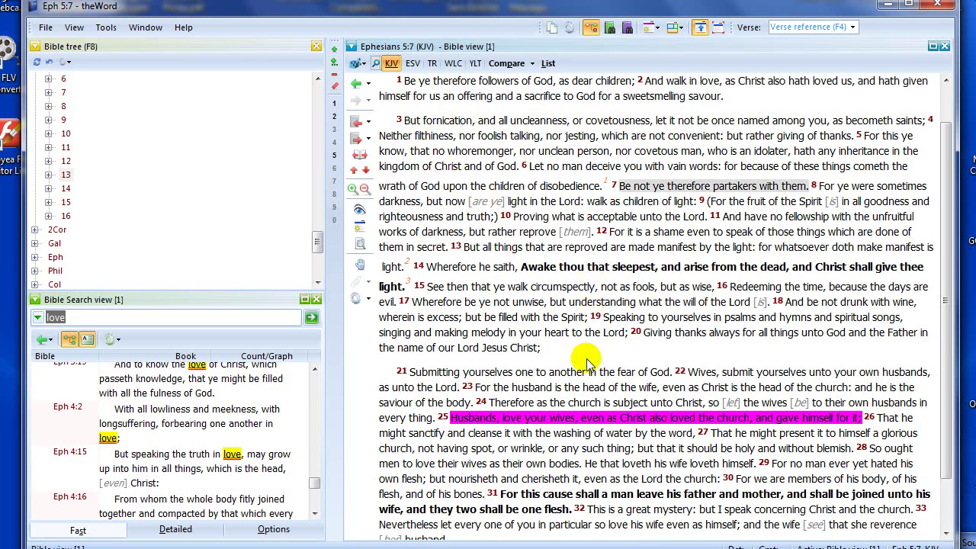
right_click(491, 421)
right_click(474, 421)
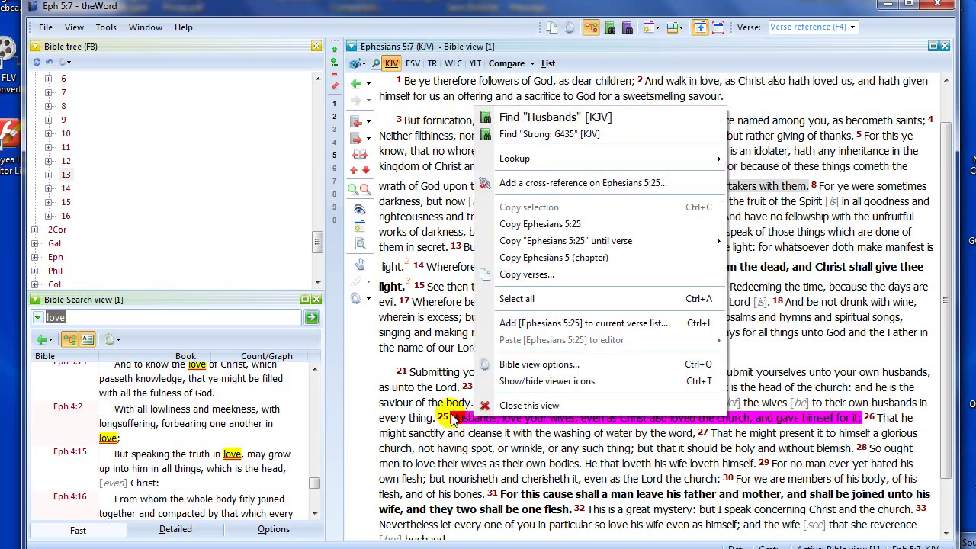
left_click(469, 421)
right_click(467, 421)
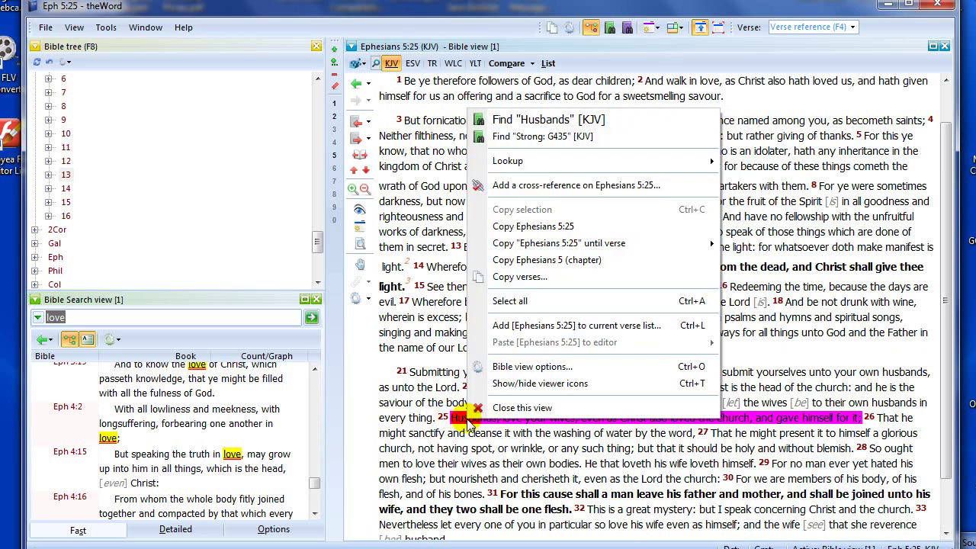
left_click(564, 328)
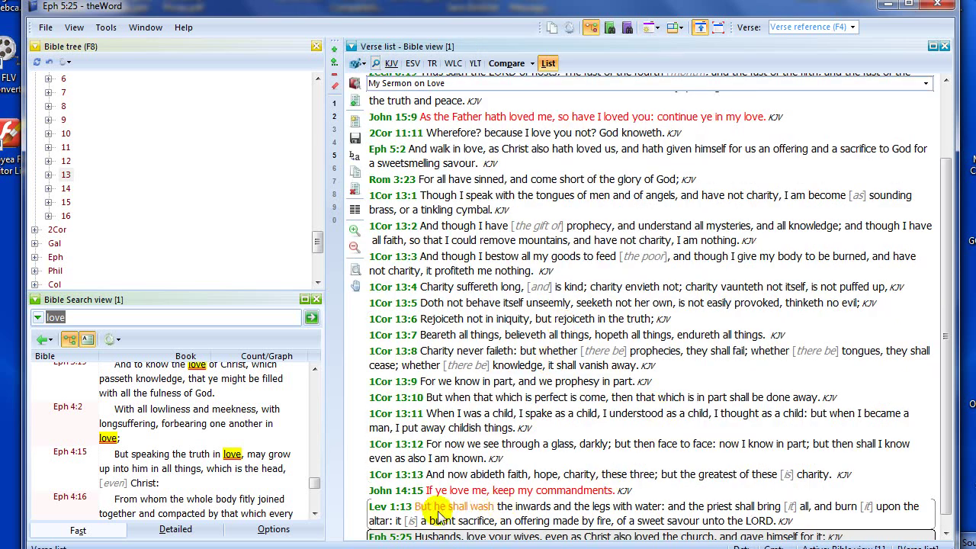
left_click_drag(945, 442, 949, 492)
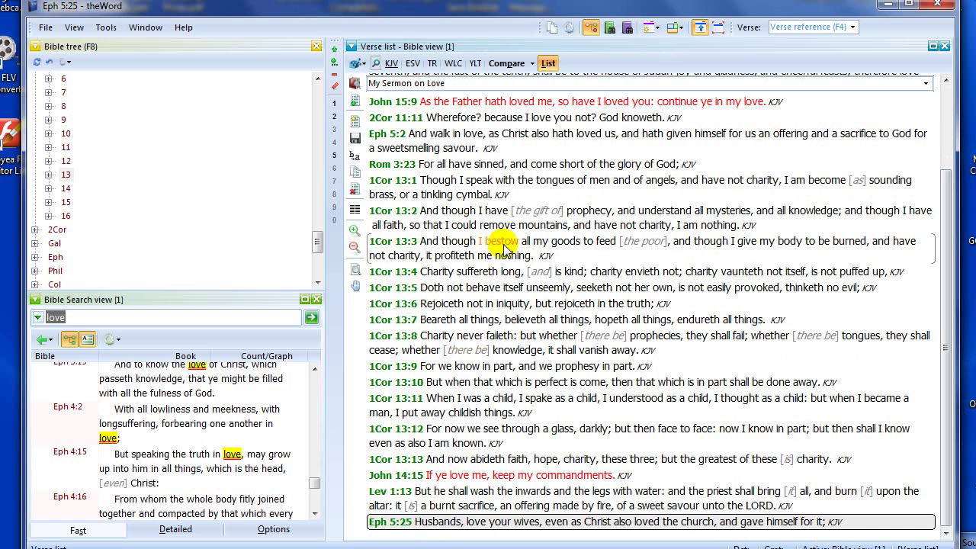
Move to Ephesians 6:4 and add it to the list with Ctrl+L.
left_click(393, 64)
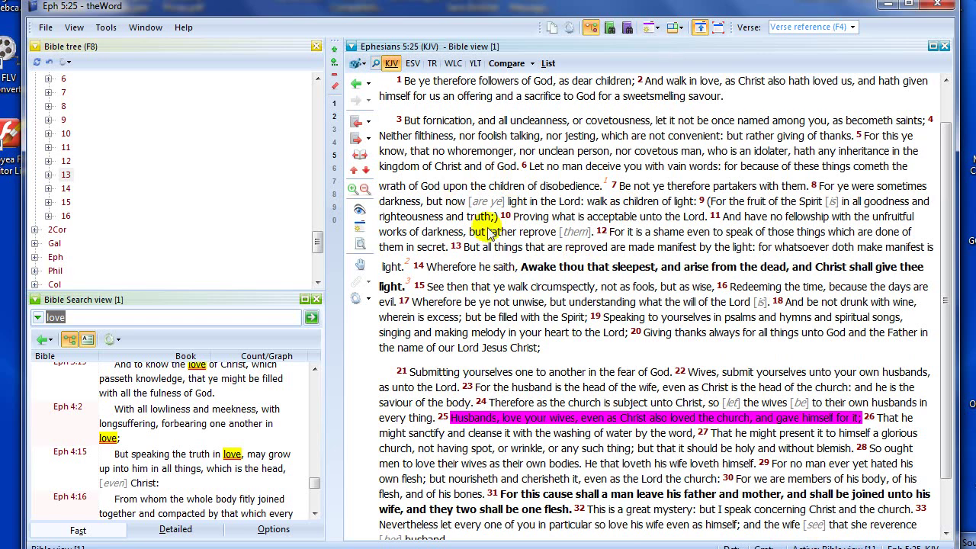
key("Down")
key("Down")
key("Down")
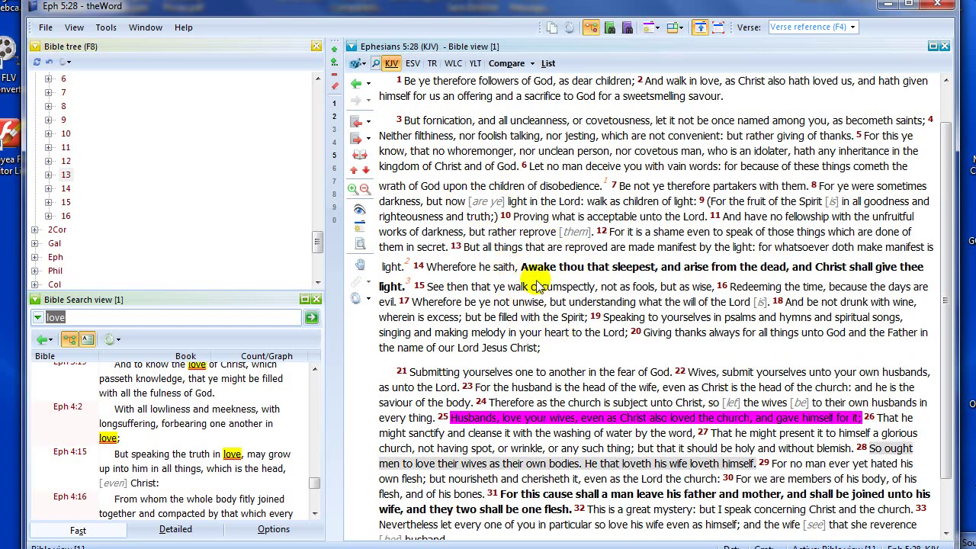
key("Down")
key("Down")
key("Down")
key("Down")
key("Down")
key("Down")
key("Down")
key("Down")
key("Down")
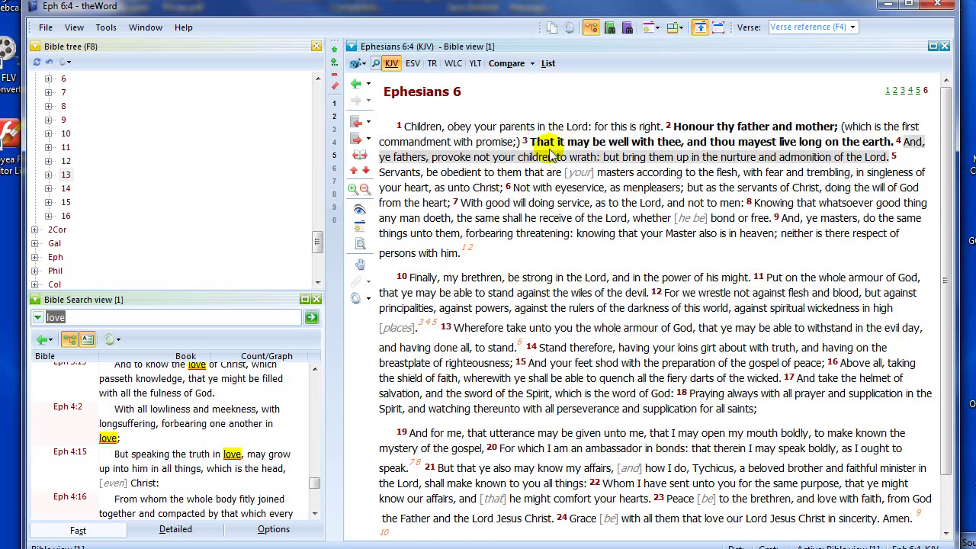
key("ctrl+l")
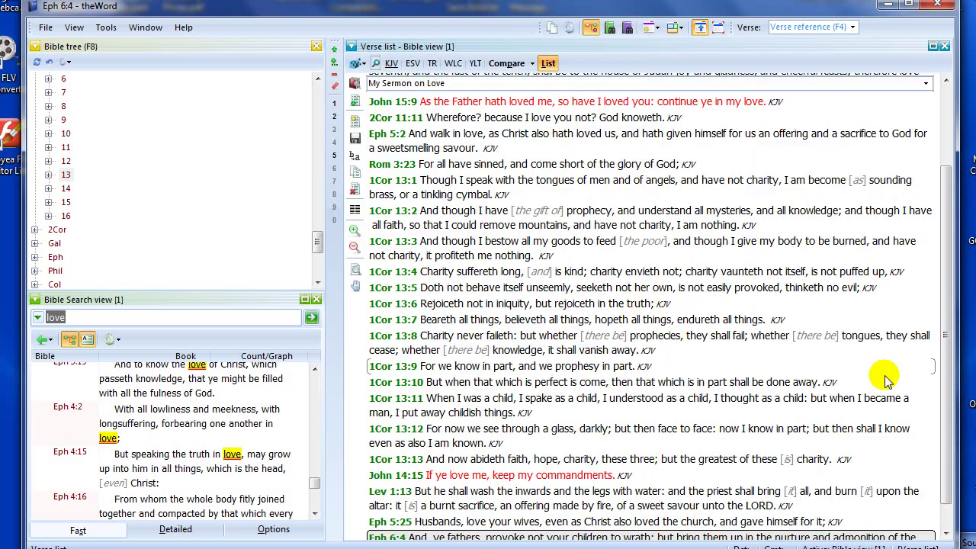
scroll(953, 518, "down", 1)
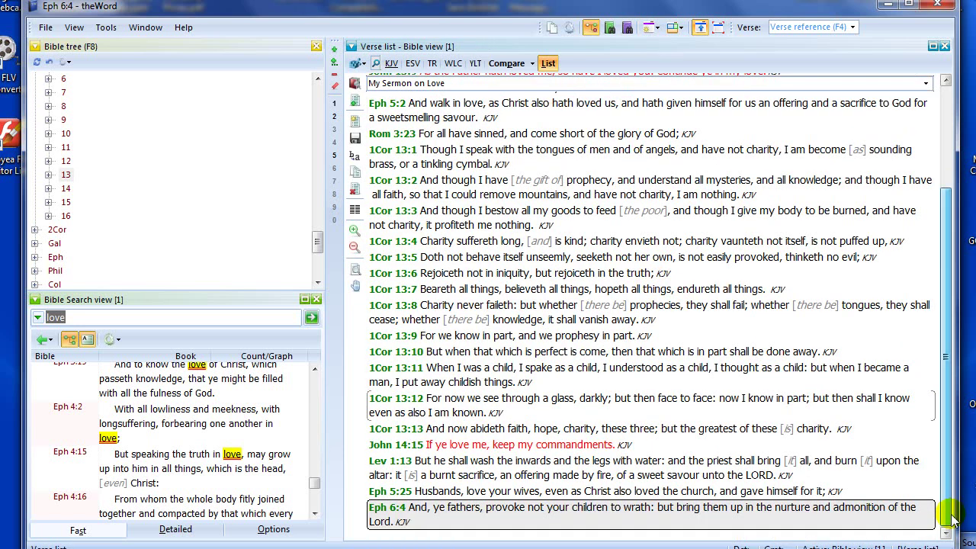
left_click_drag(950, 517, 950, 292)
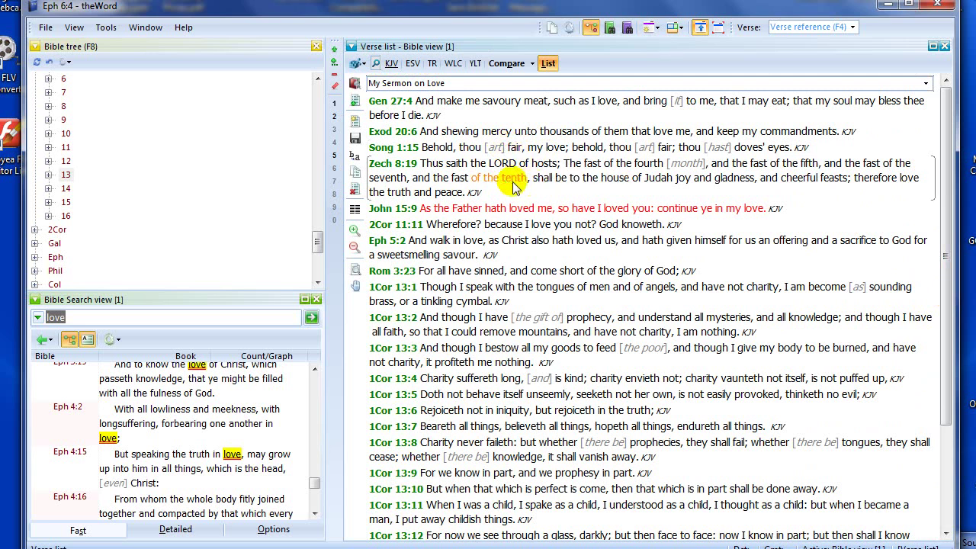
Save the list's changes and set its layout to 2 columns.
left_click(379, 137)
left_click(354, 137)
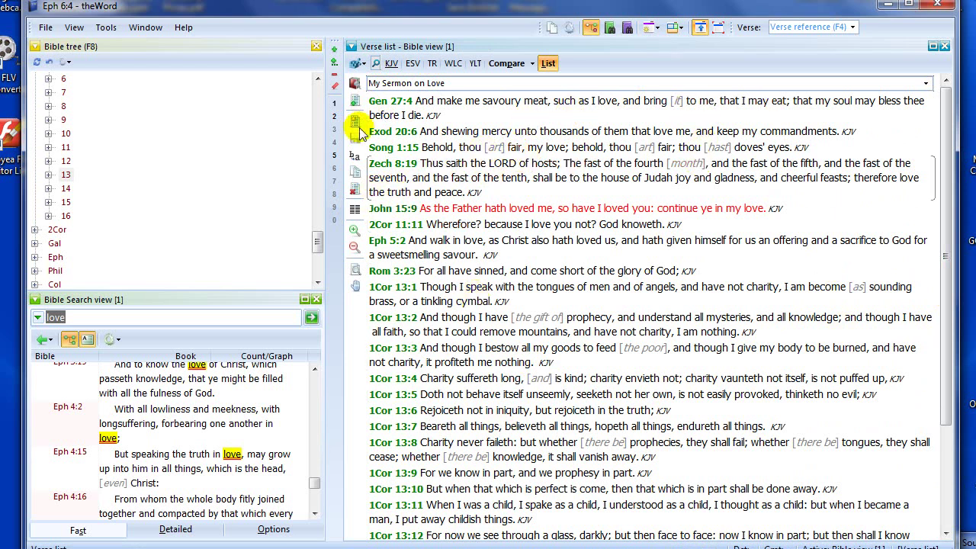
left_click(356, 211)
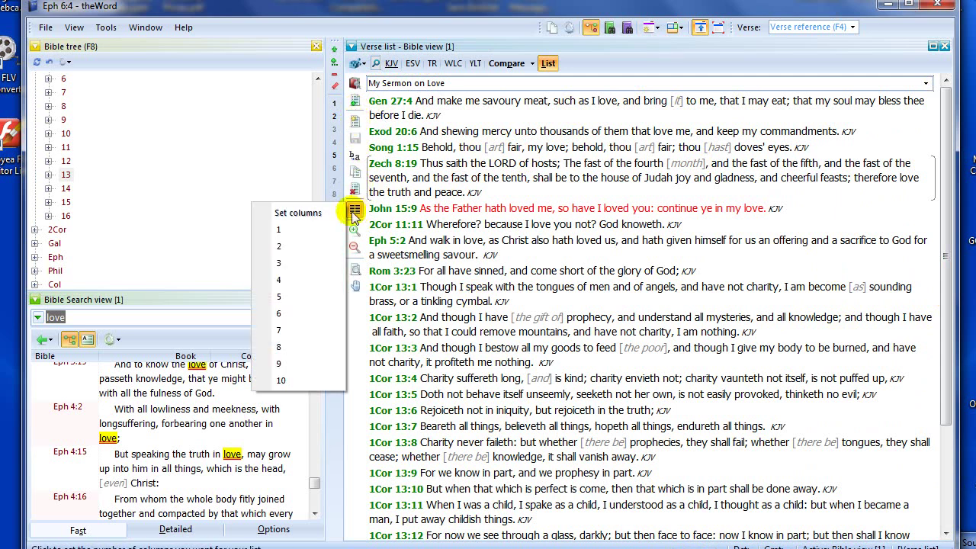
left_click(279, 246)
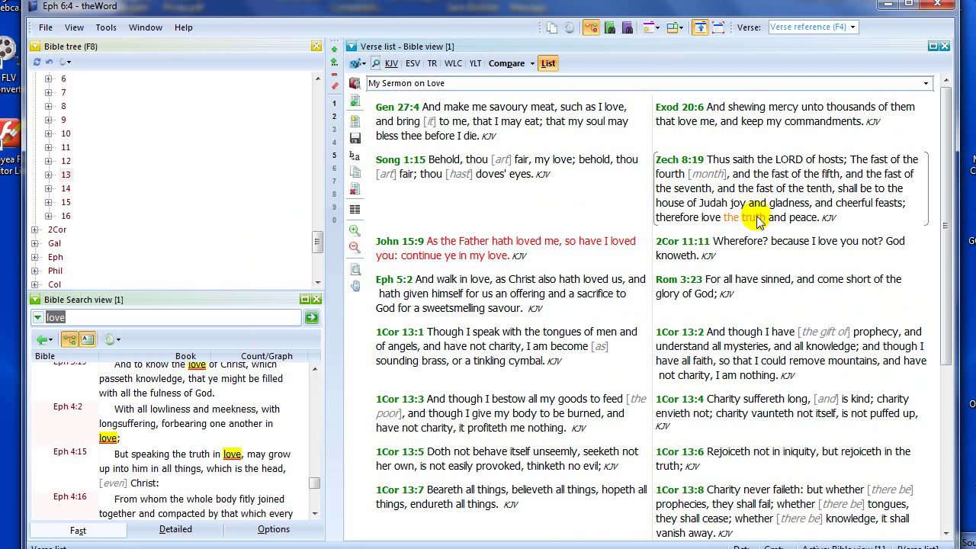
Save the verse list's pending changes and duplicate it under the new title 'My Sermon on Love & Marriage'.
left_click(353, 174)
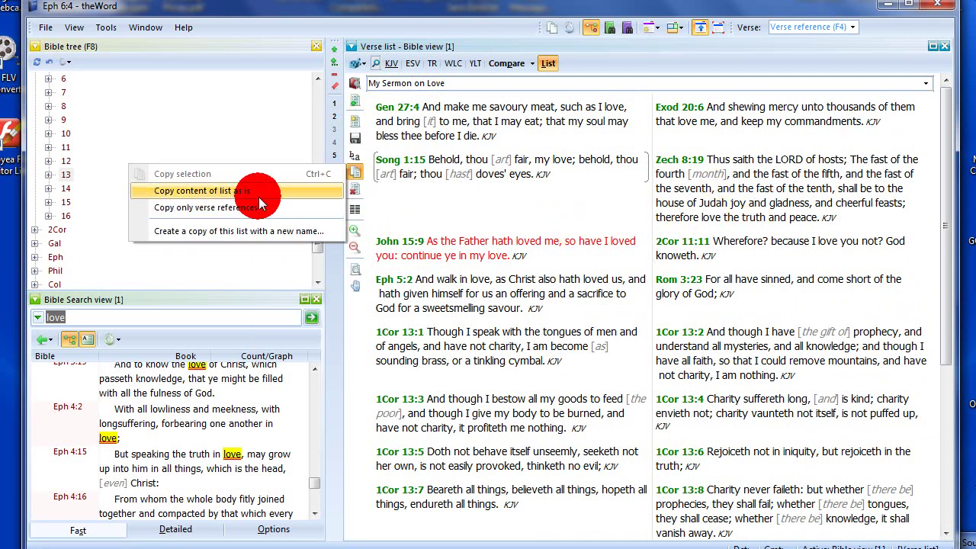
left_click(262, 235)
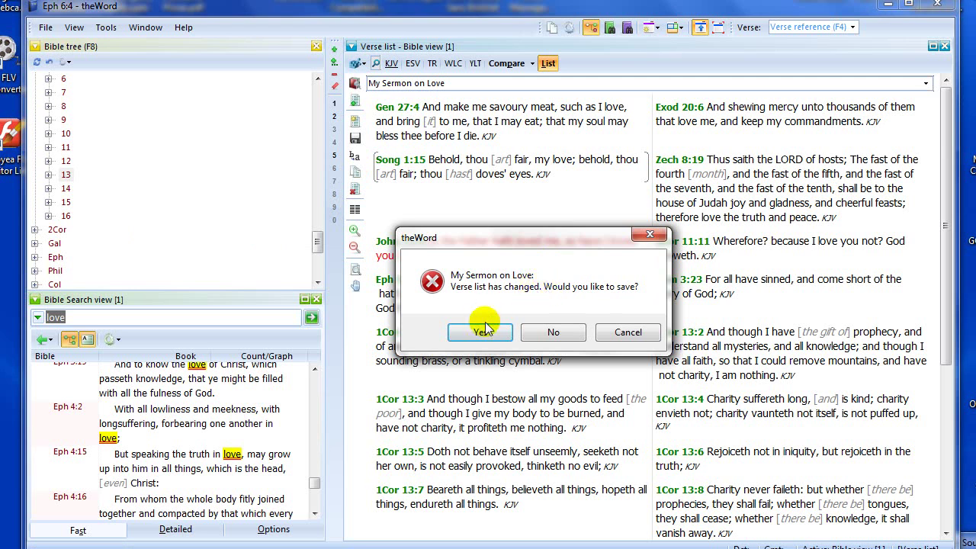
left_click(483, 333)
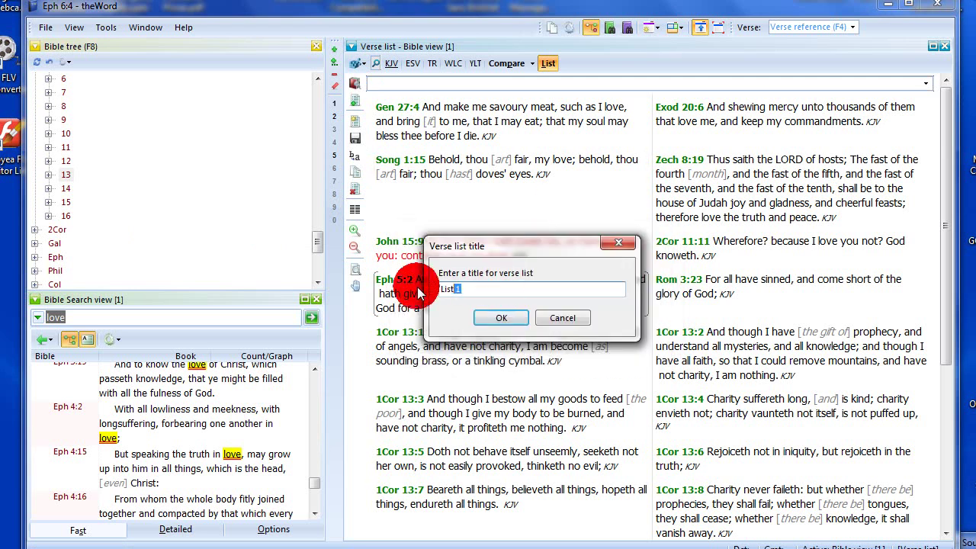
type("My ")
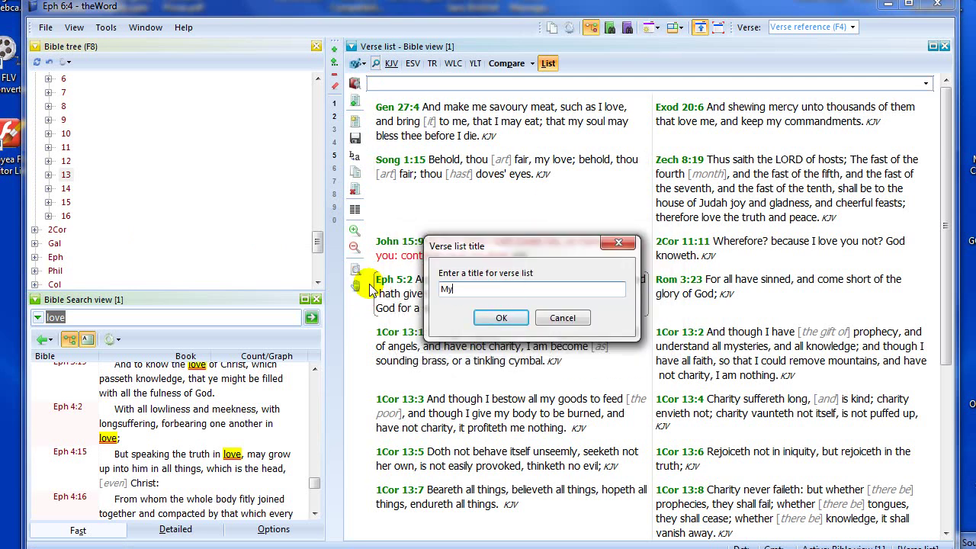
type("Sermon on Love & Marriage")
left_click(500, 318)
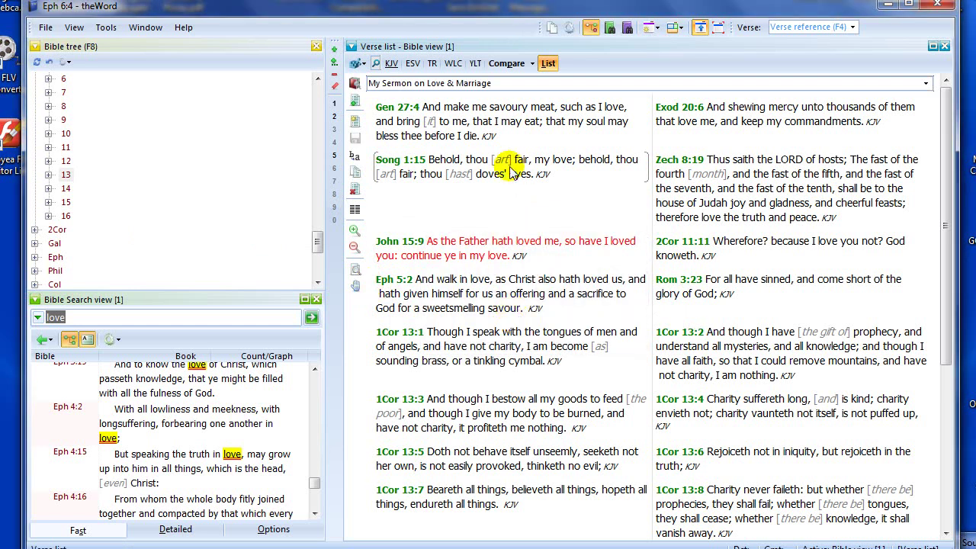